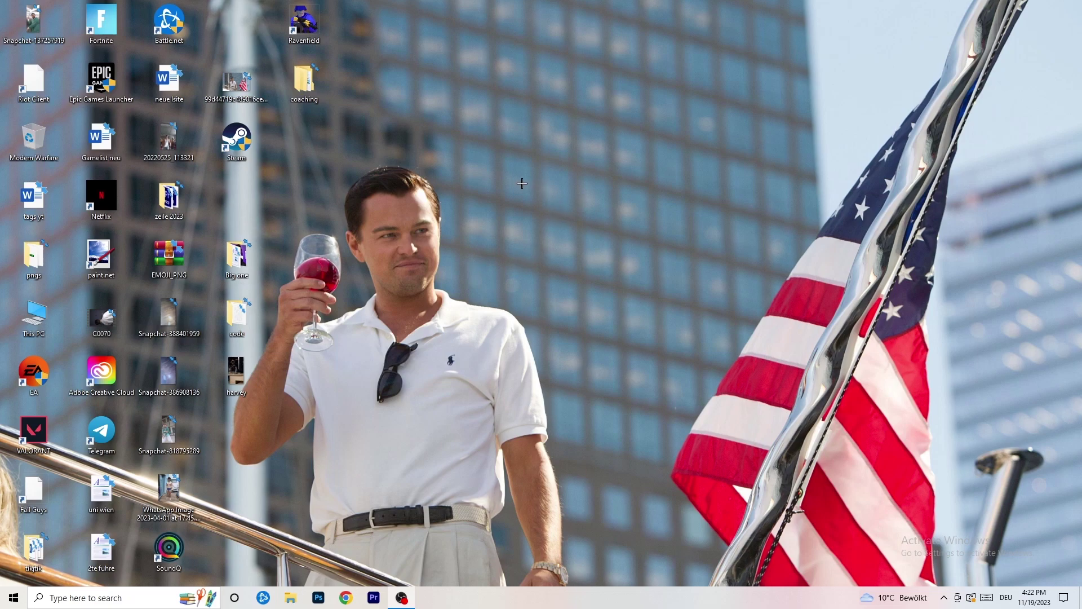
- Return the taskbar to the bottom edge and bring up its right-click menu
left_click_drag(546, 606, 495, 604)
right_click(522, 604)
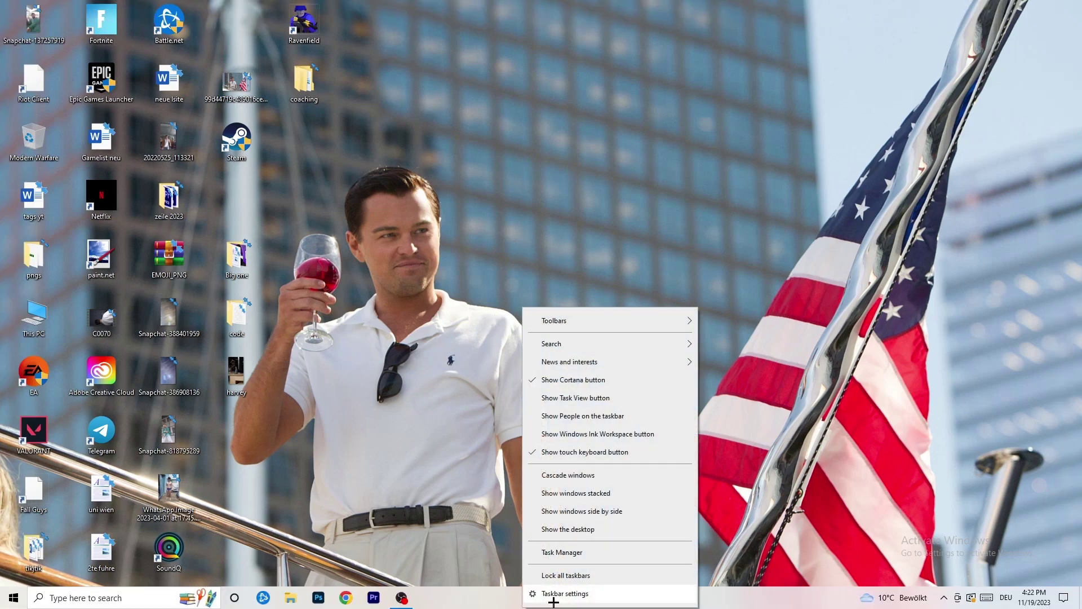
- Open Task Manager full-screen, view Ethernet on the Performance tab, and launch Resource Monitor
left_click(564, 553)
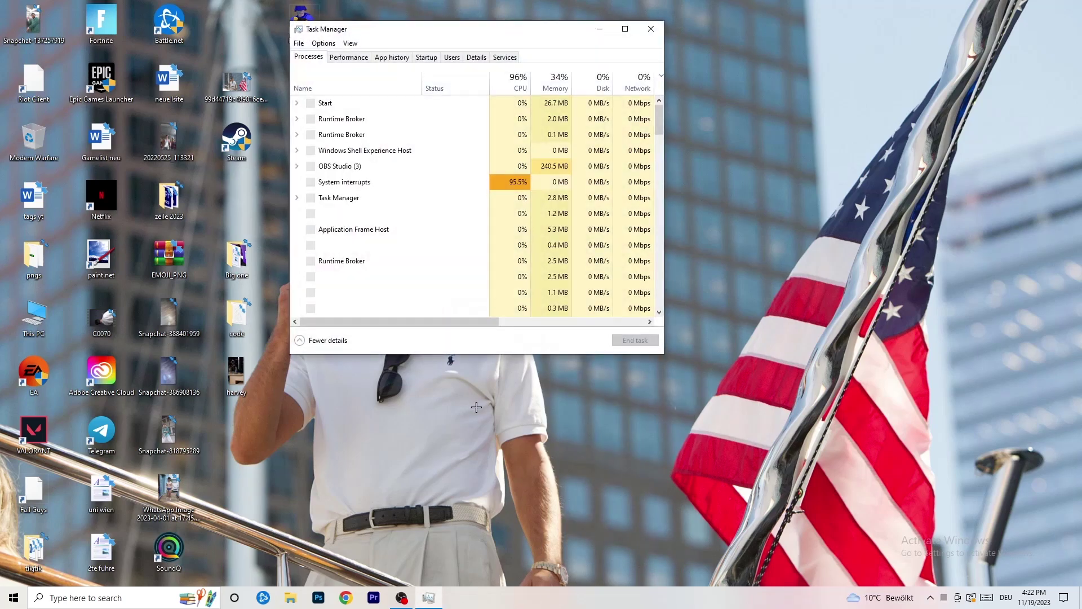
left_click(641, 78)
left_click(629, 29)
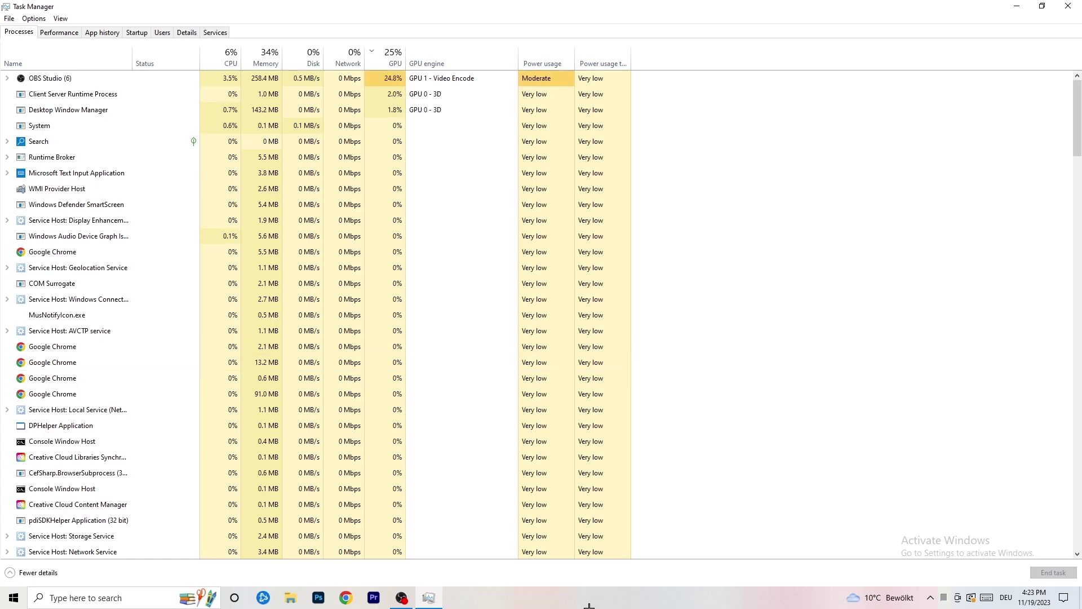
left_click(63, 33)
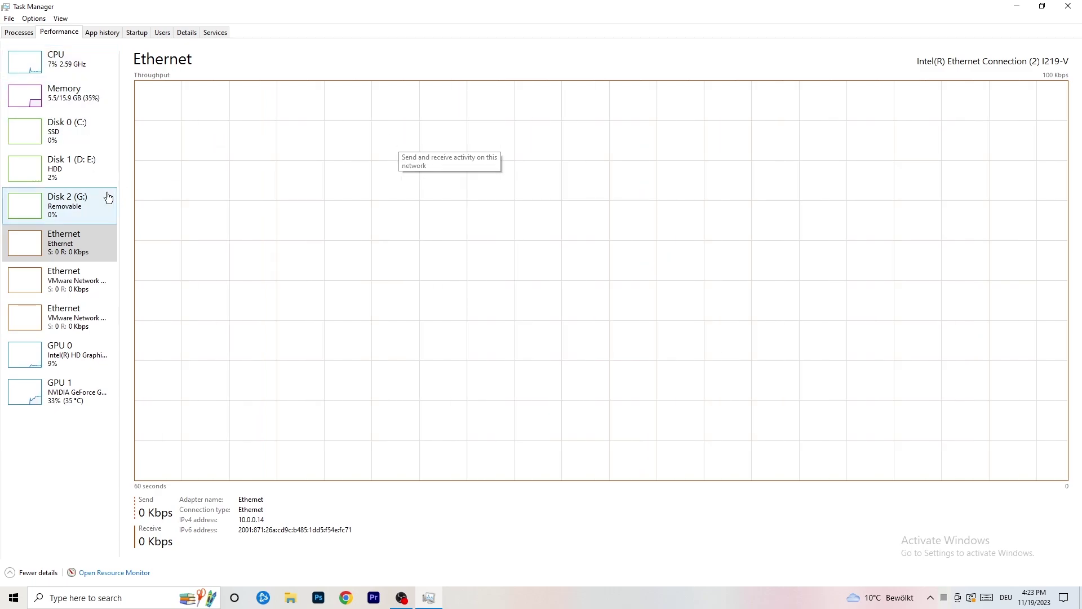
left_click(119, 572)
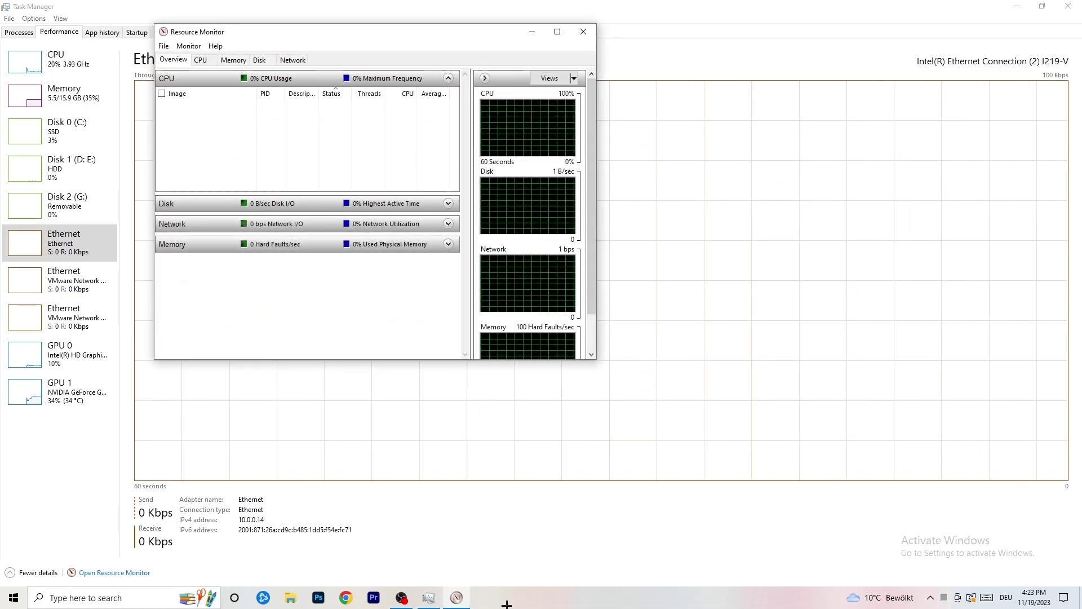
- Maximize Resource Monitor, scroll the CPU process list, and show the actions for conhost.exe
left_click(557, 31)
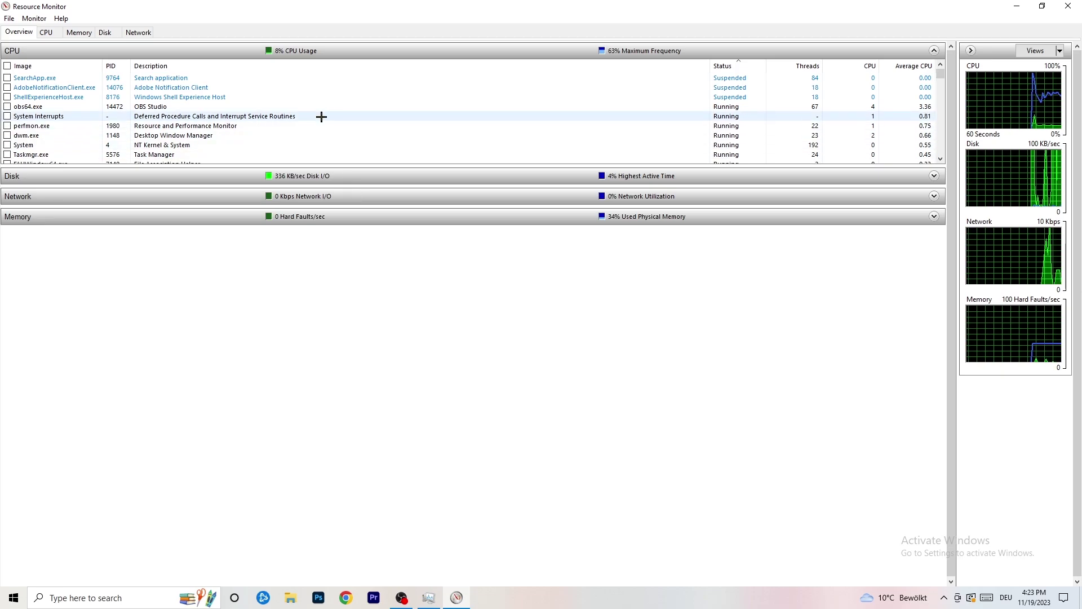
scroll(311, 118, "down", 5)
scroll(310, 117, "down", 10)
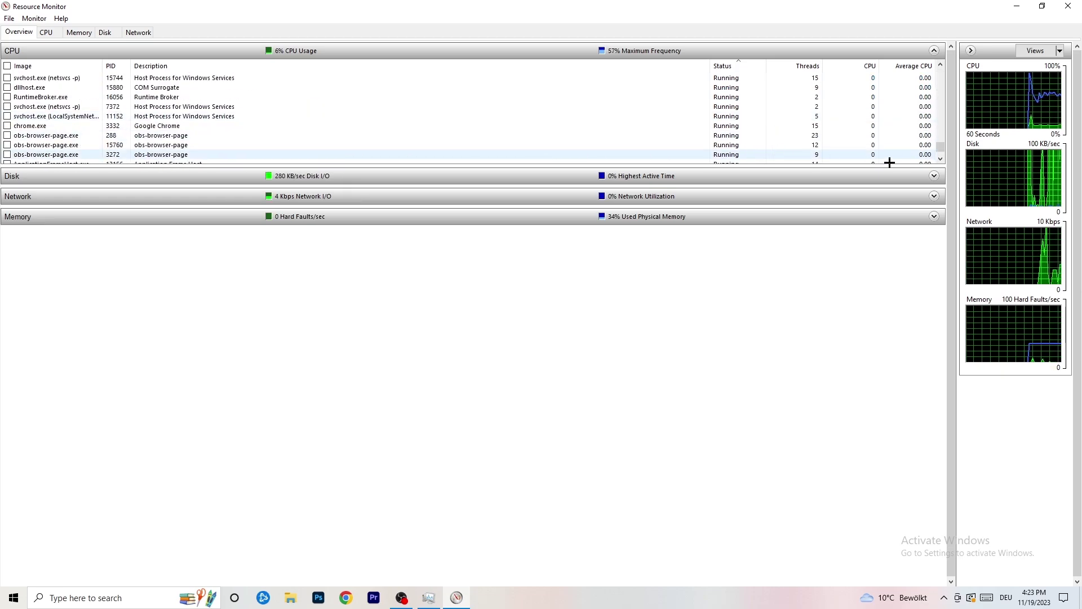
left_click_drag(940, 145, 933, 44)
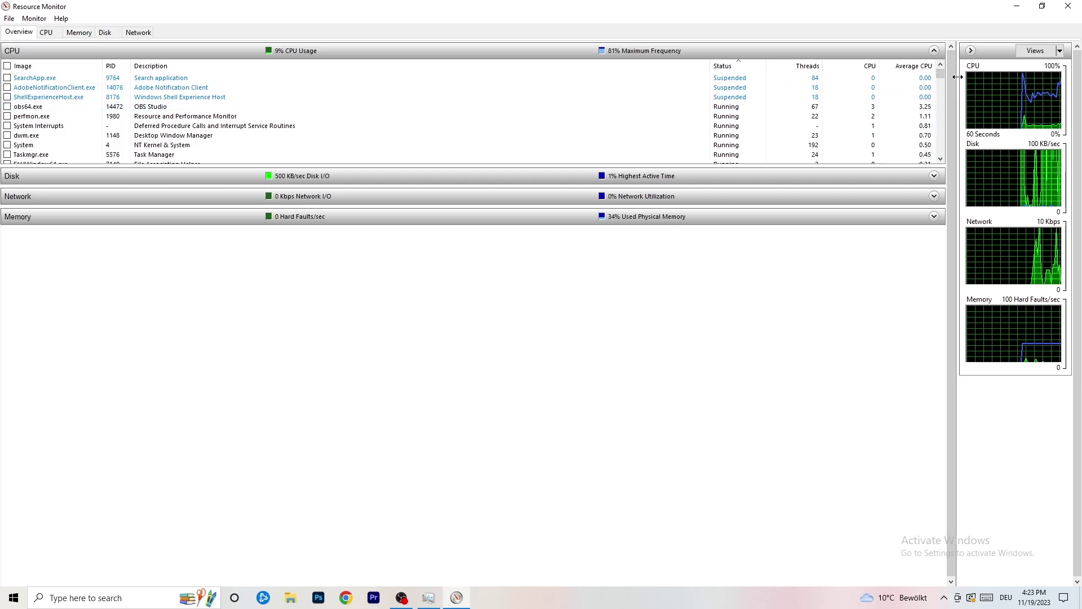
scroll(902, 113, "down", 5)
scroll(902, 140, "up", 5)
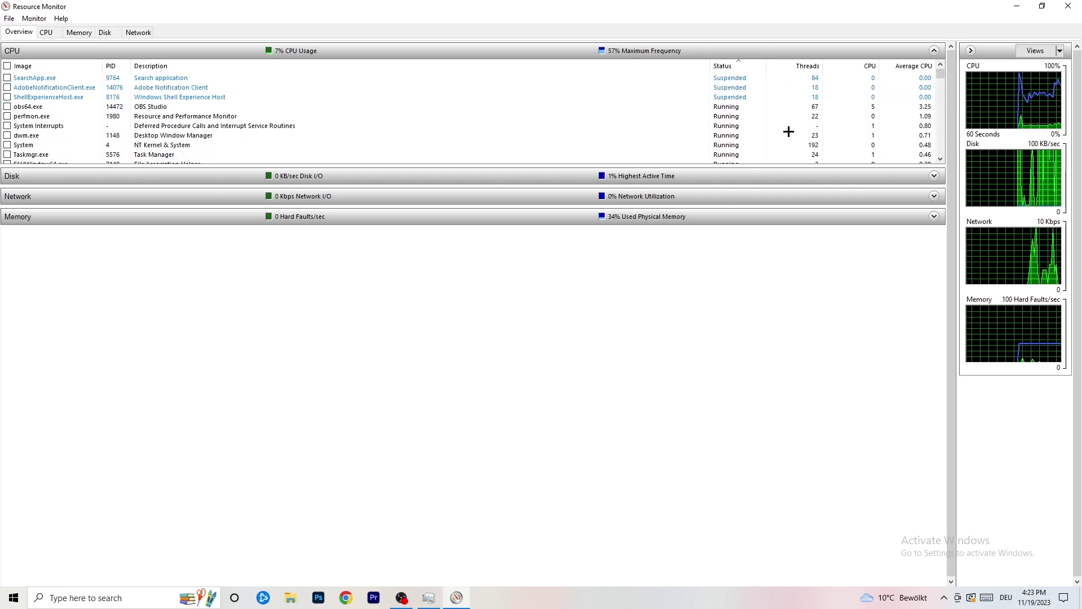
scroll(790, 122, "down", 5)
scroll(790, 123, "down", 5)
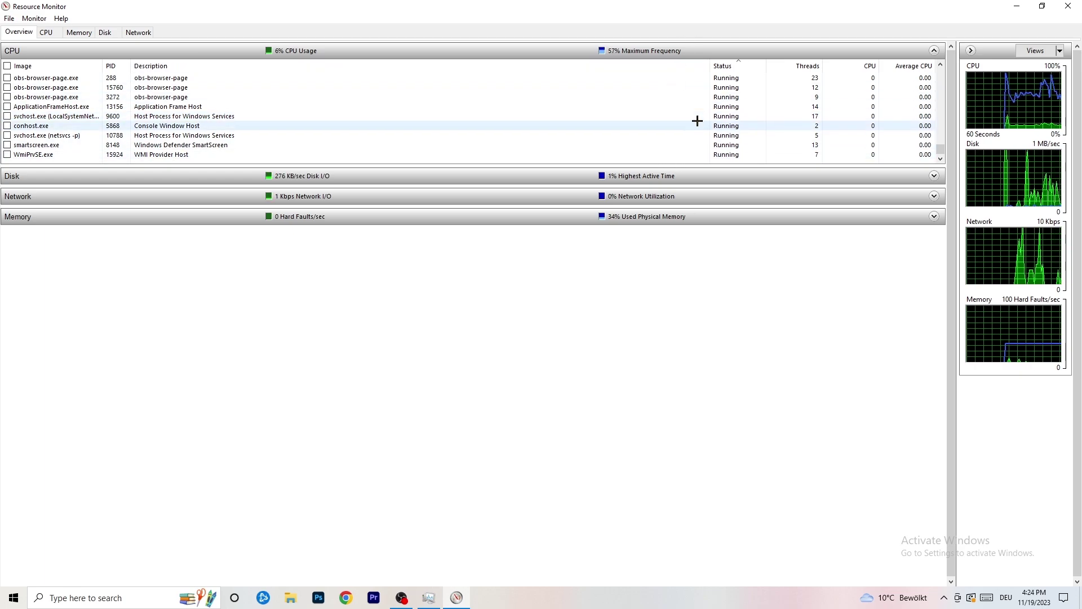
right_click(643, 125)
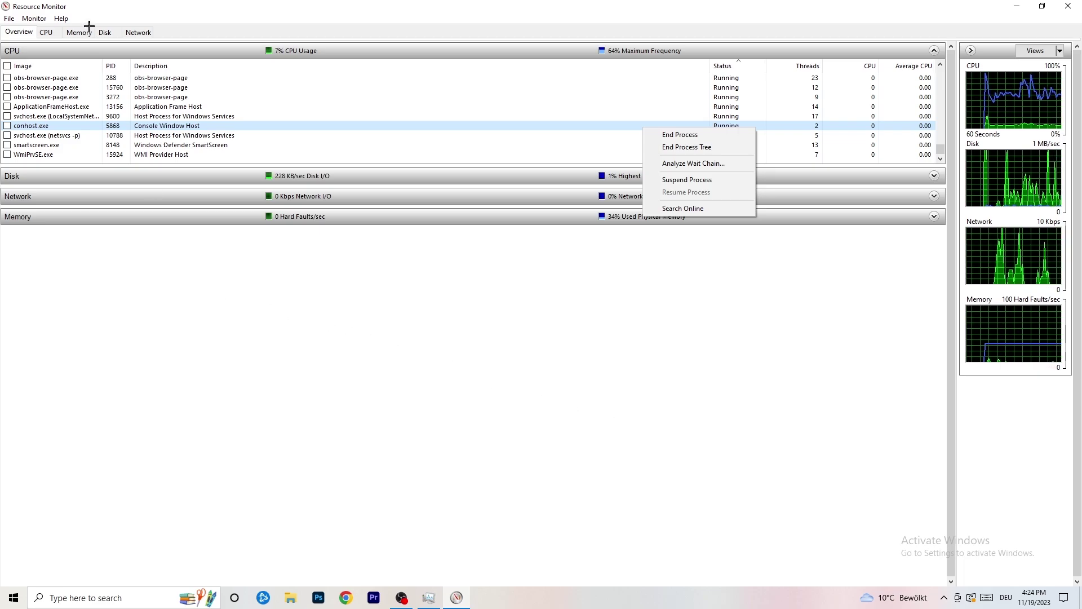
- Switch between the Network and Overview pages, then close Resource Monitor and Task Manager
left_click(145, 34)
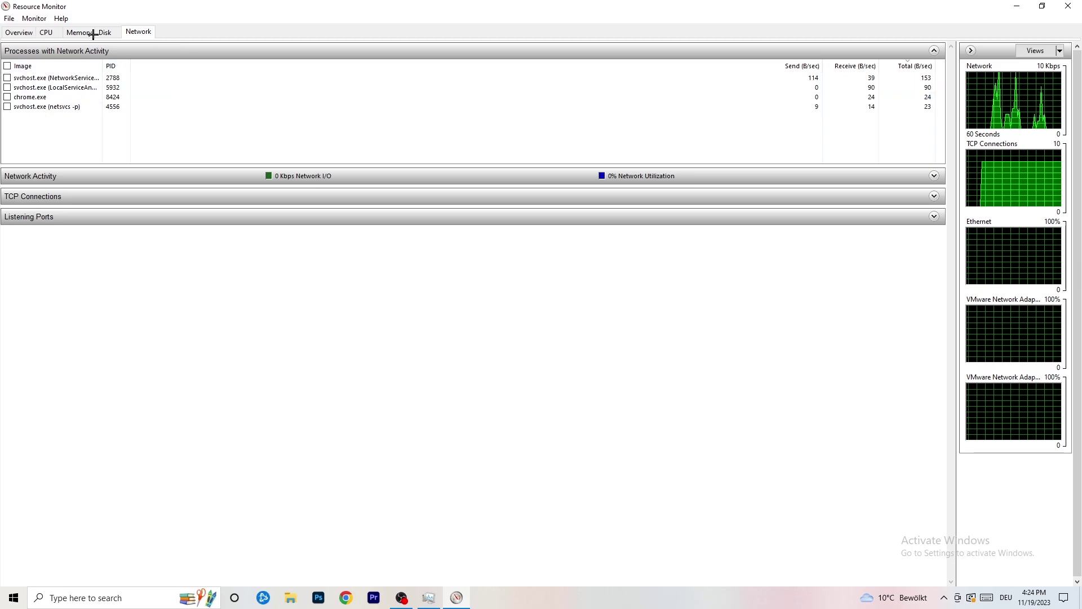
left_click(30, 33)
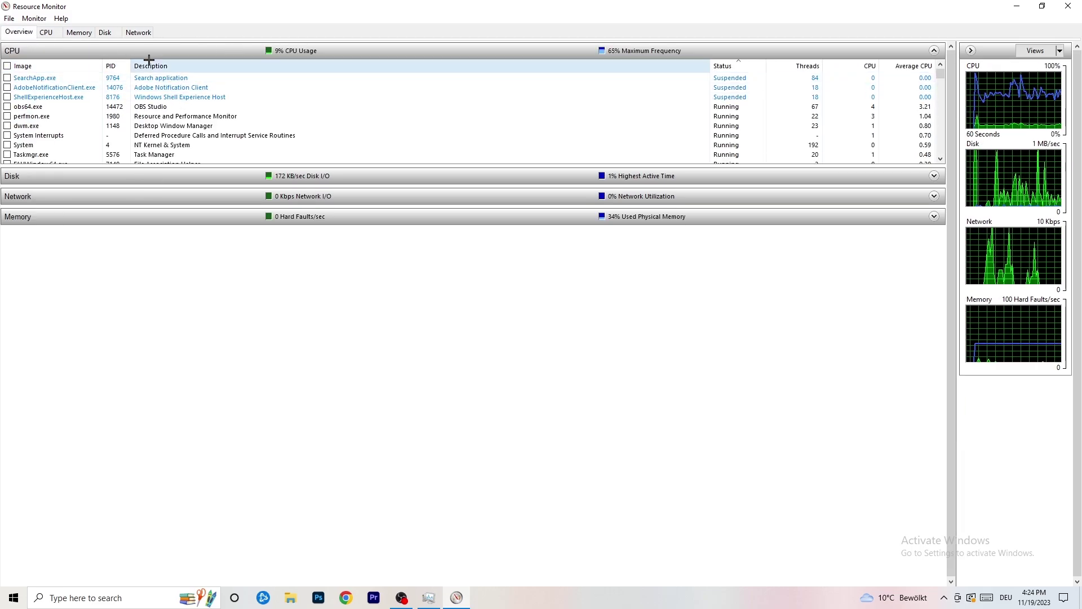
left_click(138, 33)
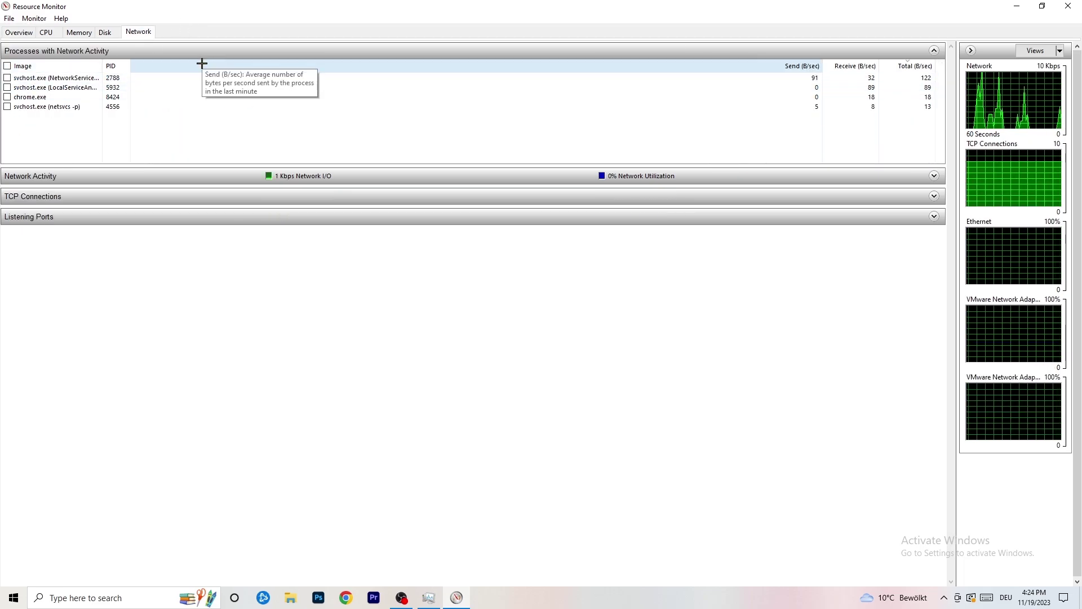
left_click(1067, 4)
left_click(1067, 5)
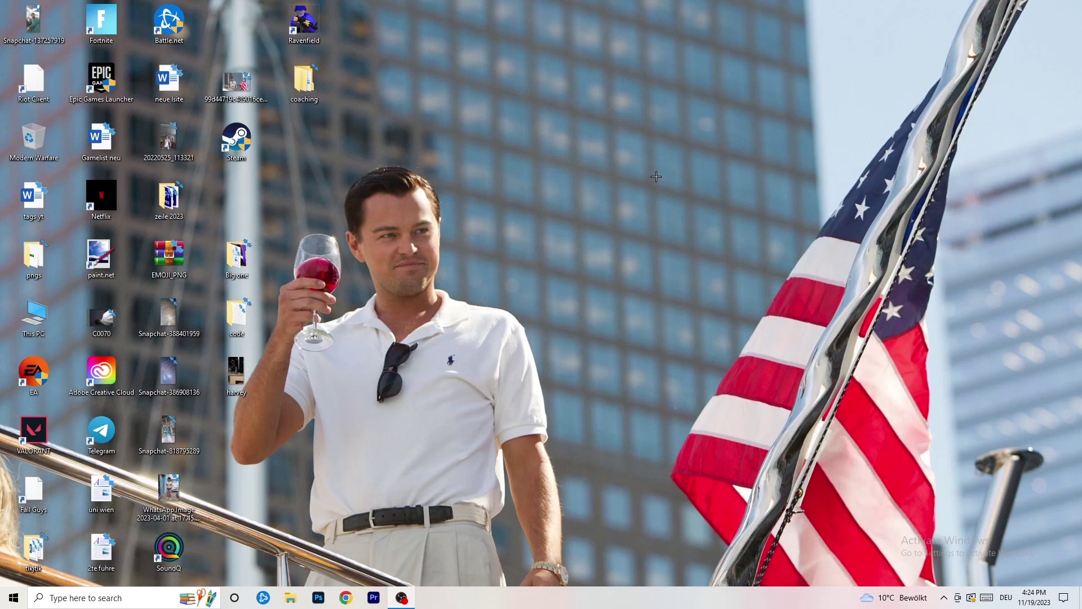
- Open the Network & Internet page of Windows Settings from the Start menu
left_click(12, 598)
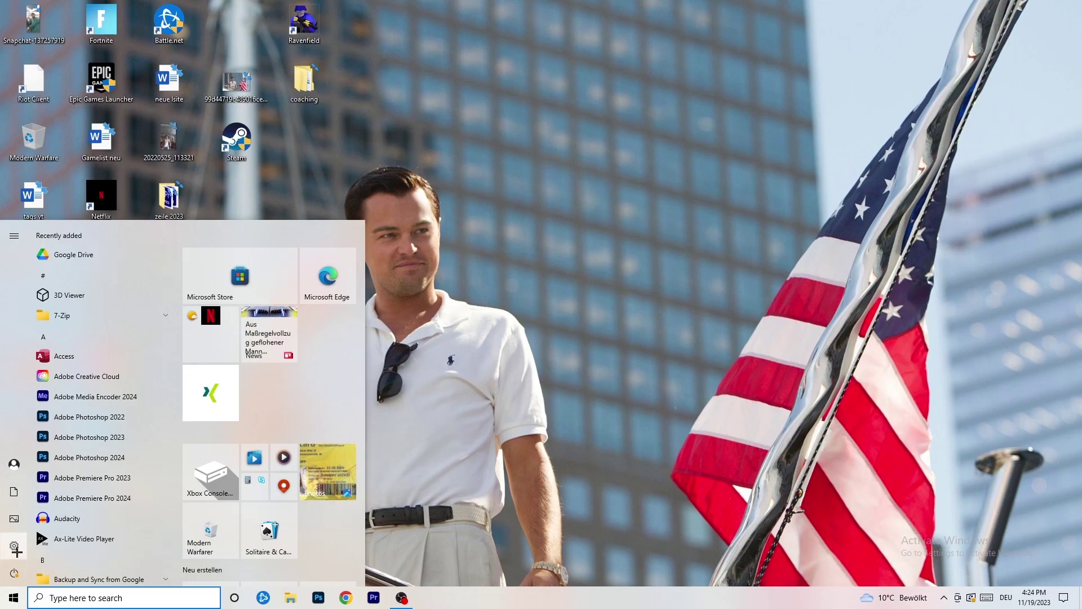
left_click(51, 546)
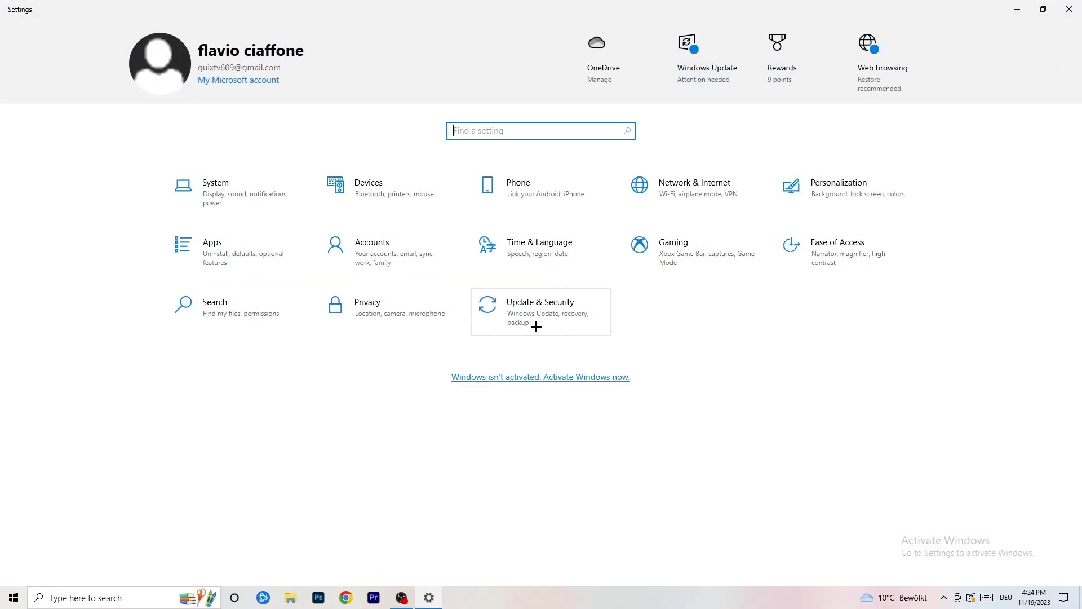
left_click(716, 190)
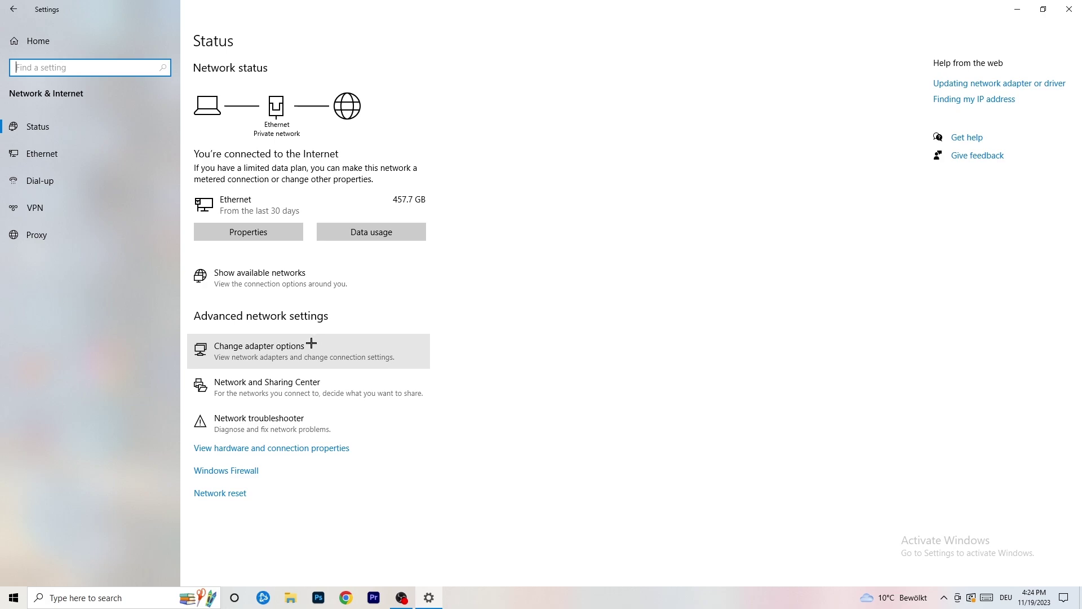
- Run the network troubleshooter for All network adapters, then cancel it
left_click(277, 427)
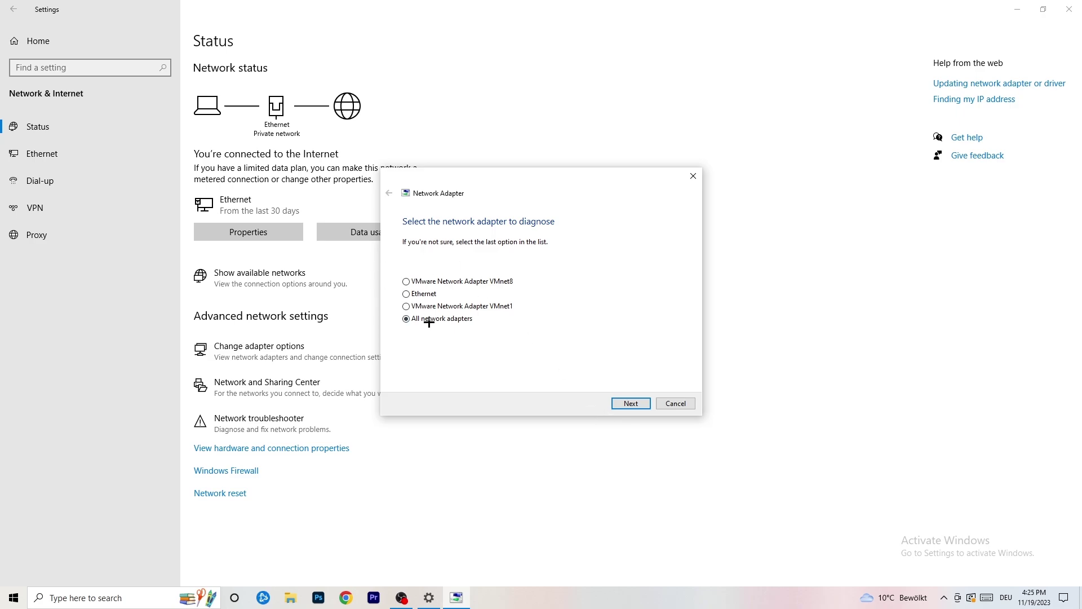
left_click(629, 403)
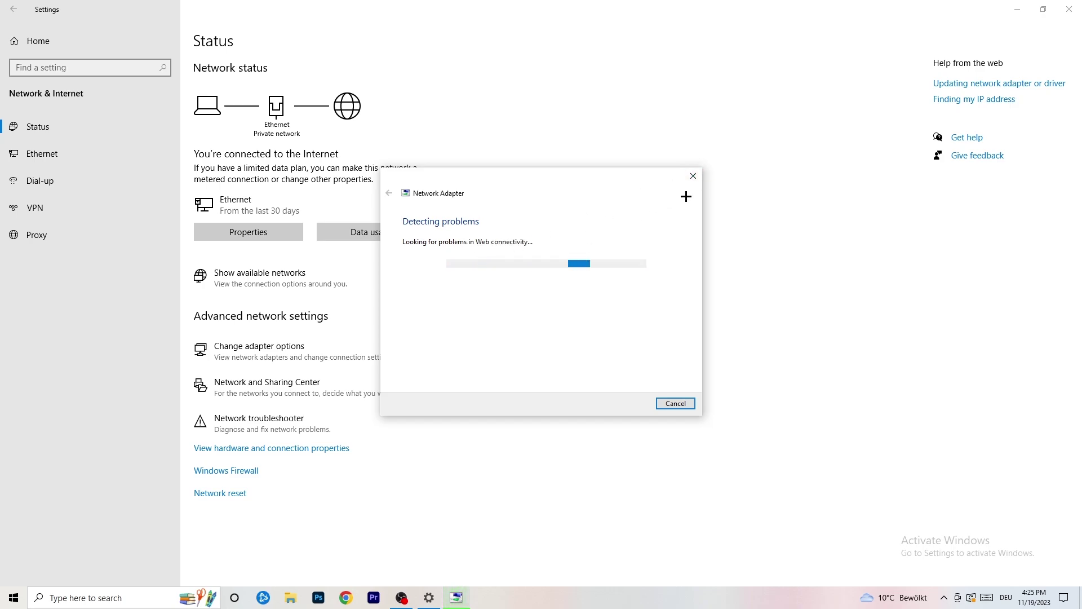
left_click(694, 176)
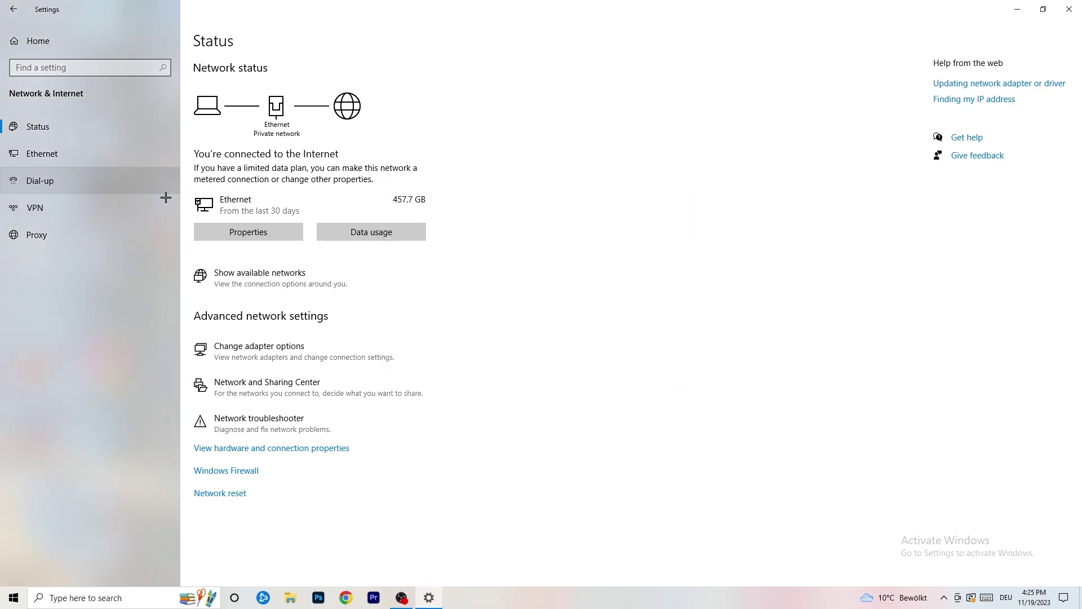
left_click(282, 356)
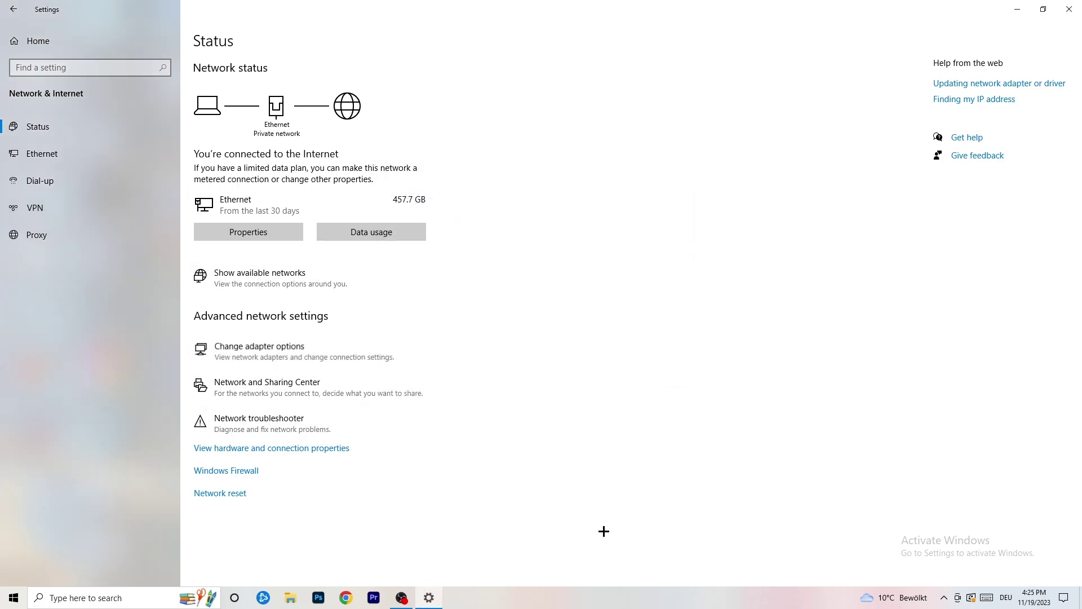
- Disable the Ethernet adapter, re-enable it, and close the maximized Network Connections window
left_click(790, 91)
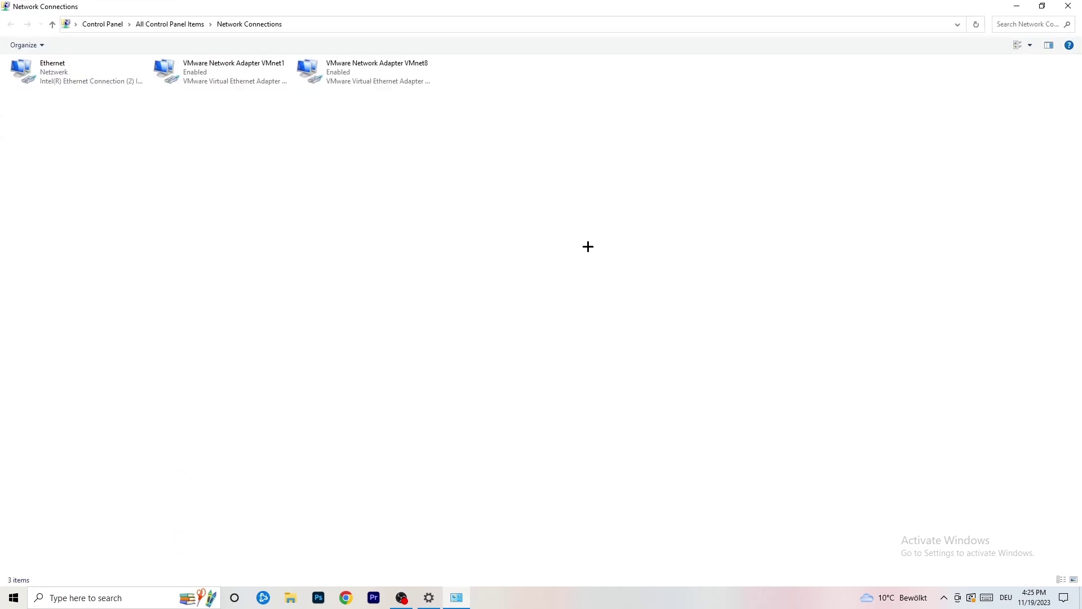
left_click(76, 72)
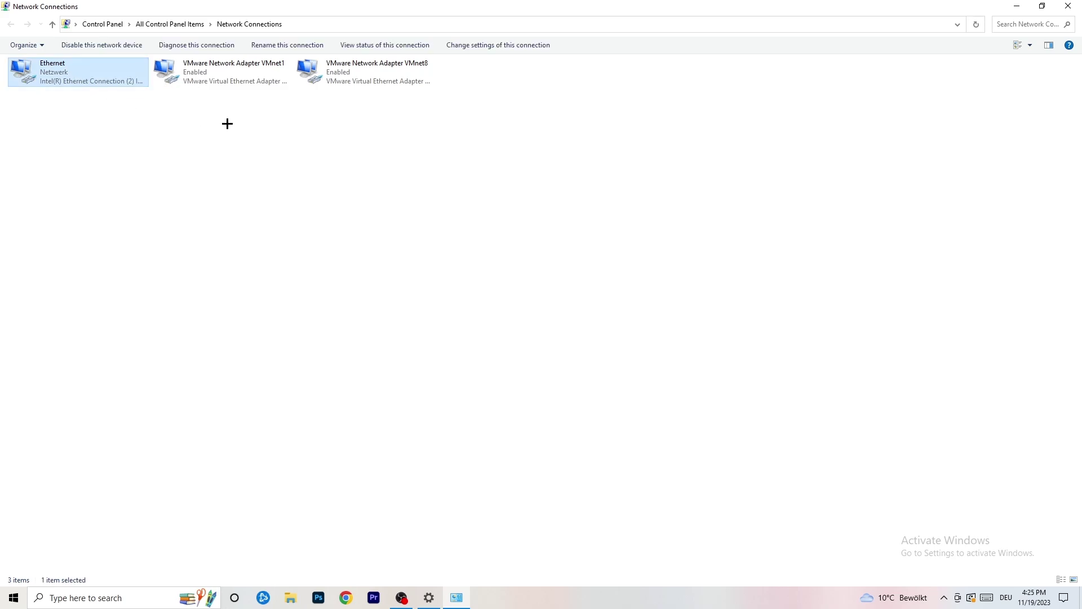
right_click(92, 69)
left_click(127, 75)
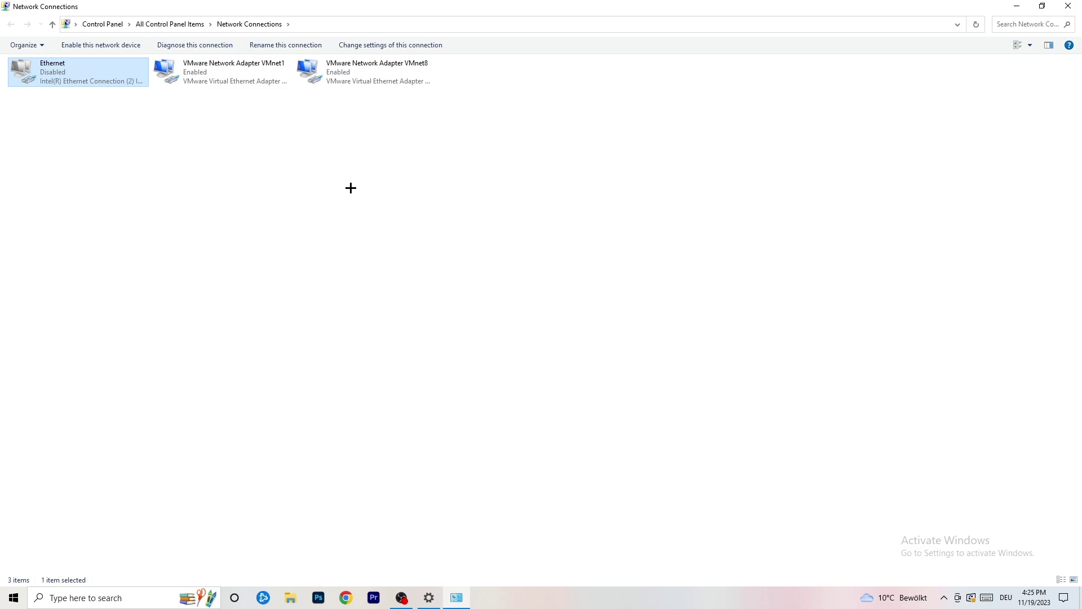
right_click(56, 81)
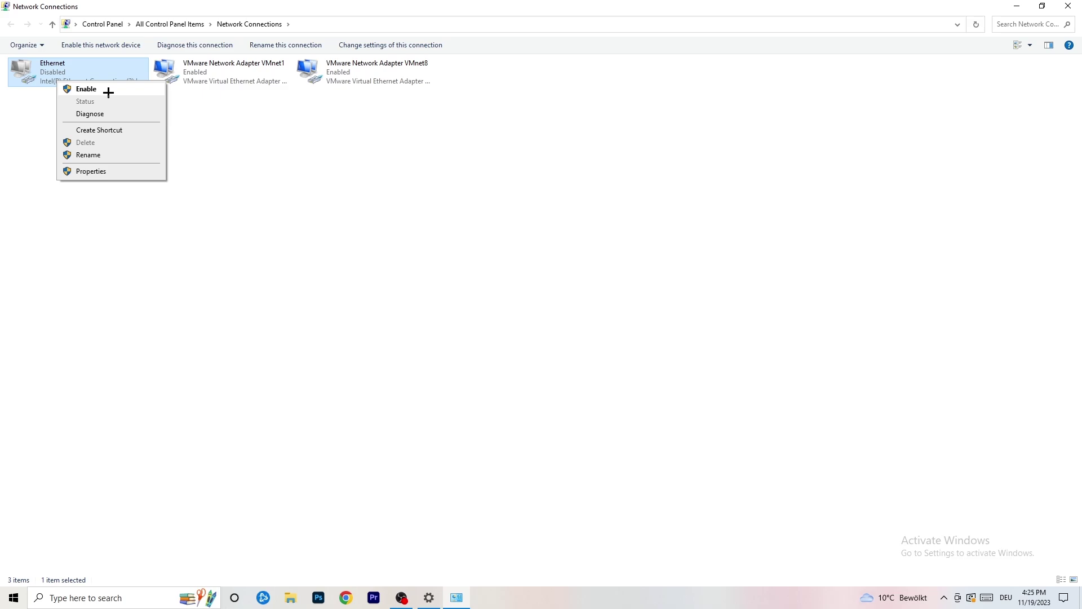
left_click(87, 89)
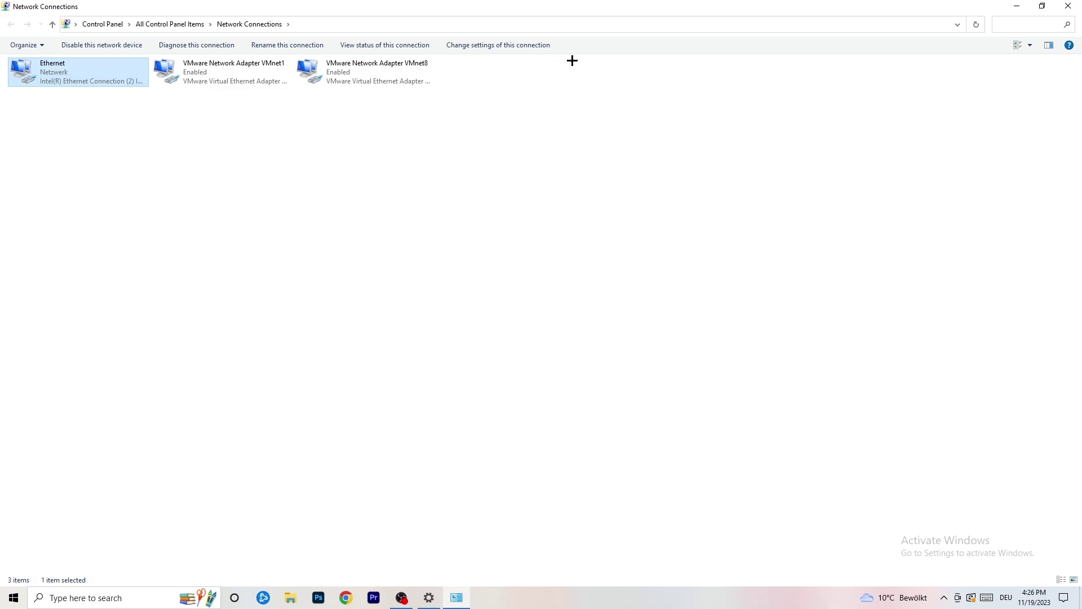
left_click(1068, 6)
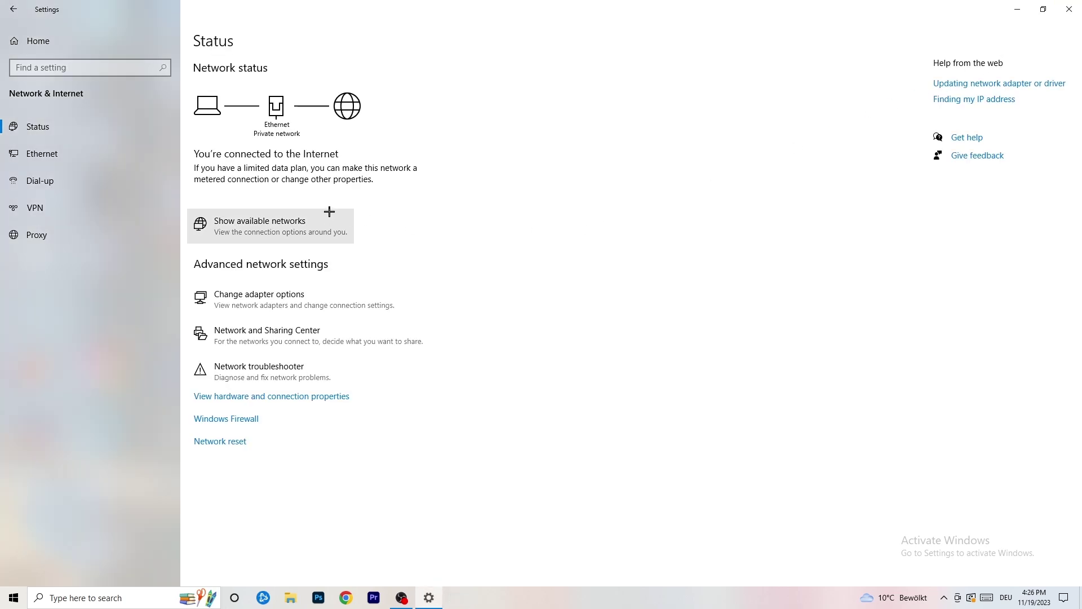
- Open the Network and Sharing Center and show the Ethernet connection's Status dialog
left_click(320, 340)
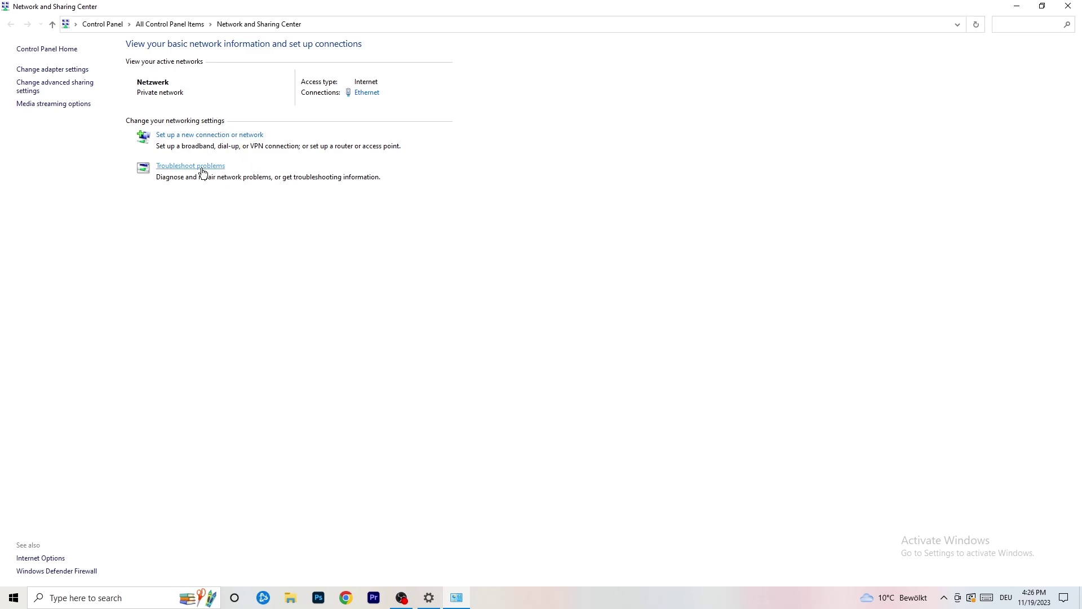
left_click(367, 95)
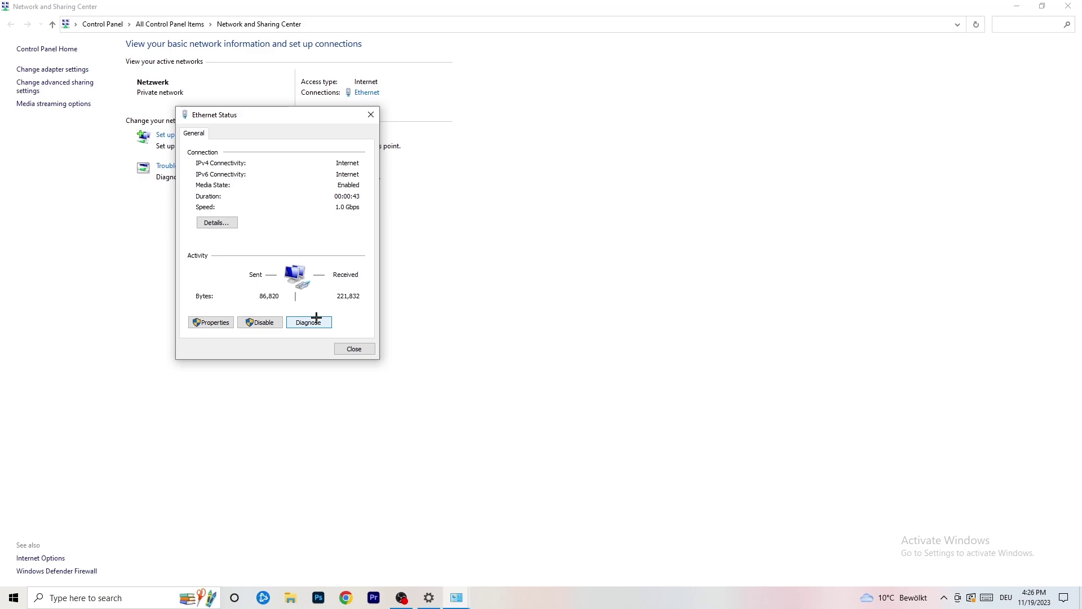
- Set Internetprotokoll Version 4 (TCP/IPv4) in Ethernet Properties to 'Use the following IP address'
left_click(212, 322)
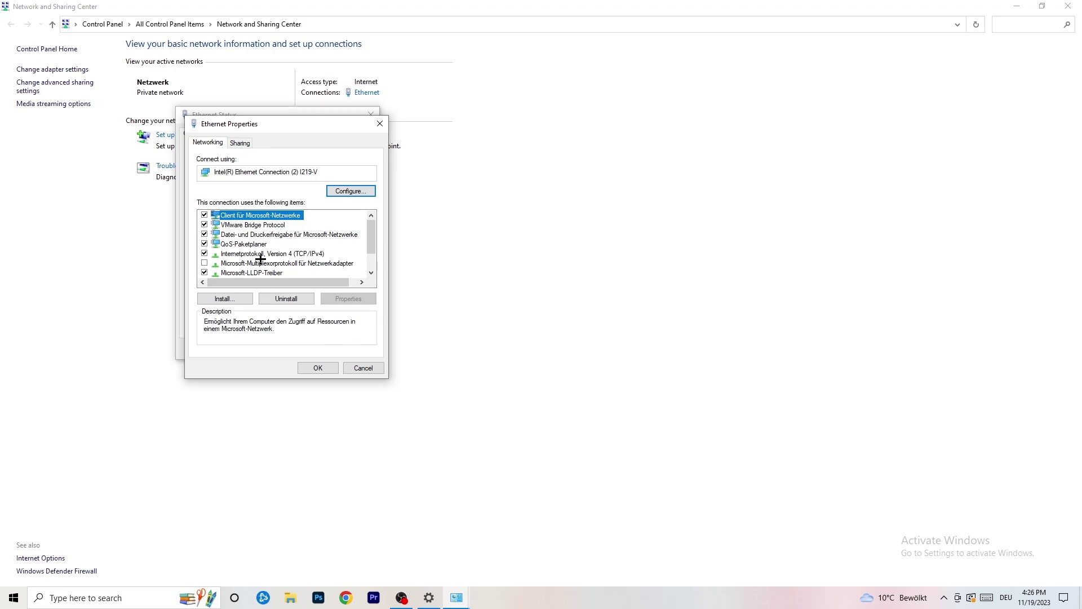
scroll(262, 251, "down", 1)
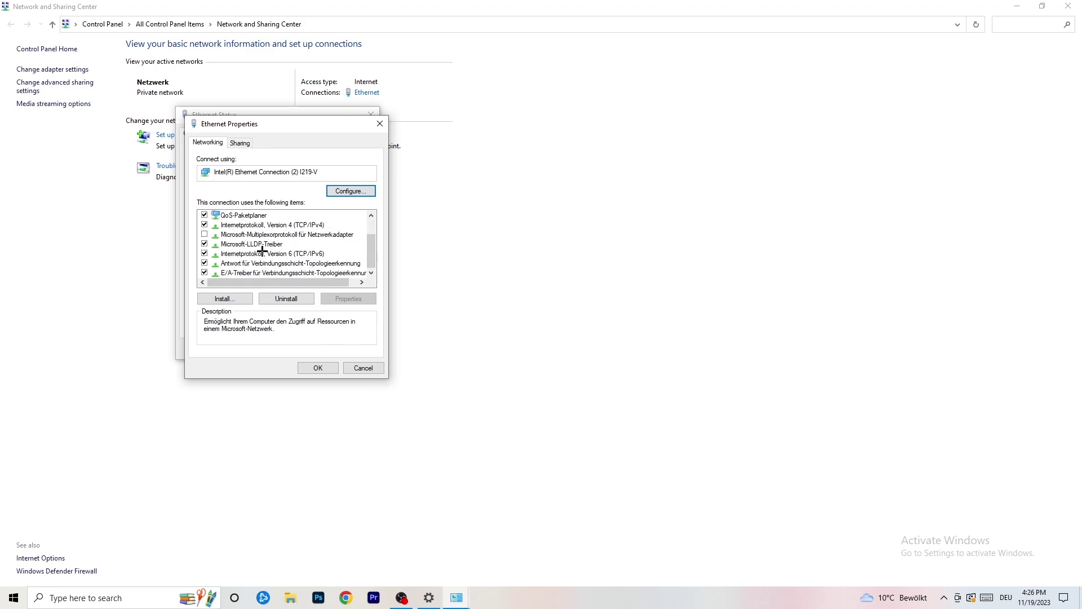
scroll(263, 249, "up", 1)
scroll(265, 249, "down", 1)
scroll(267, 250, "up", 1)
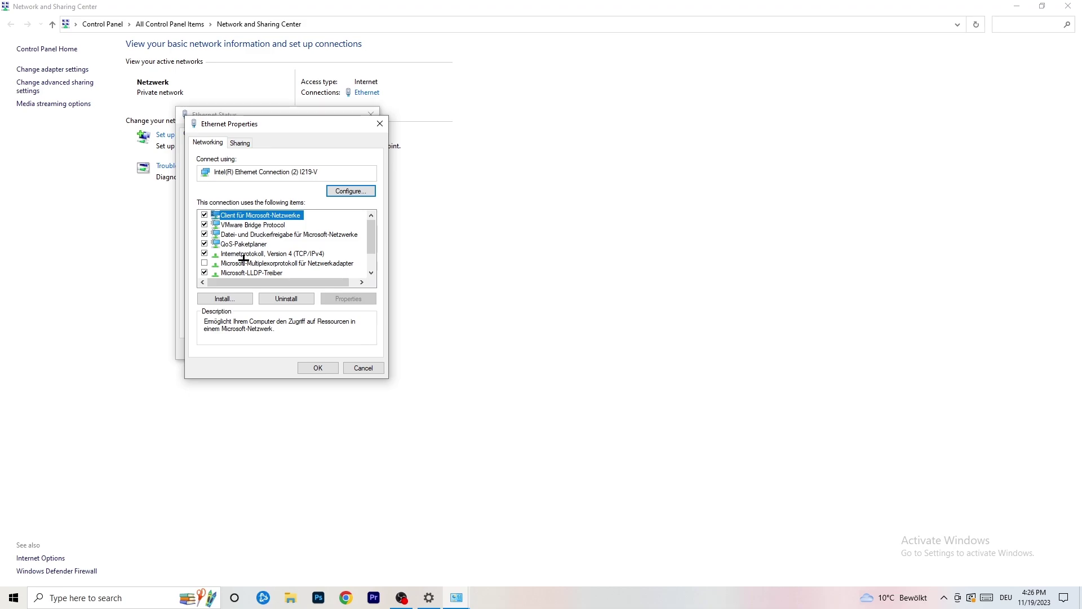
double_click(251, 254)
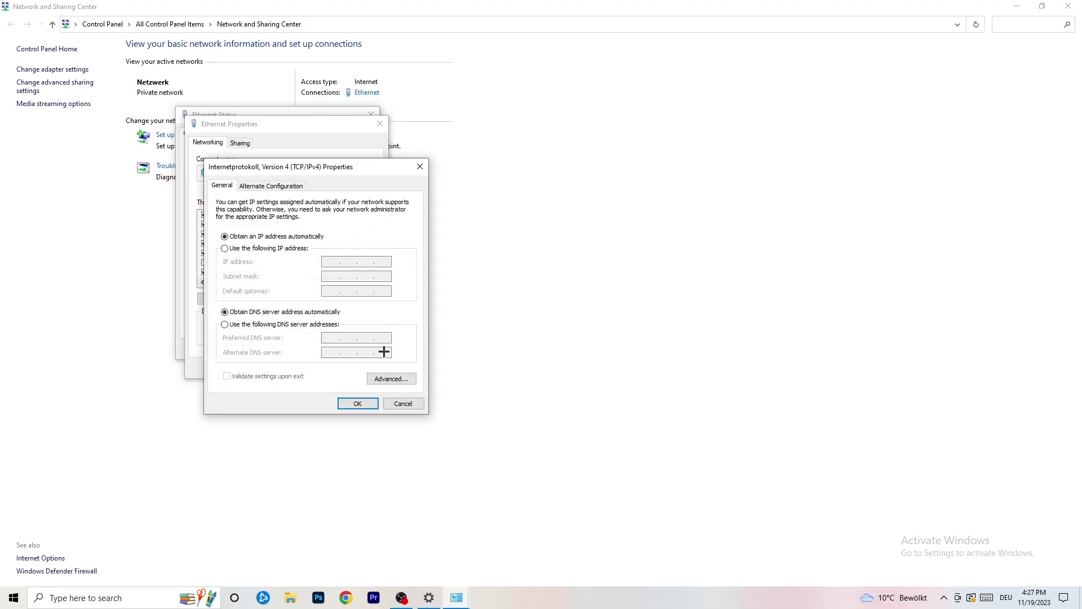
left_click(226, 248)
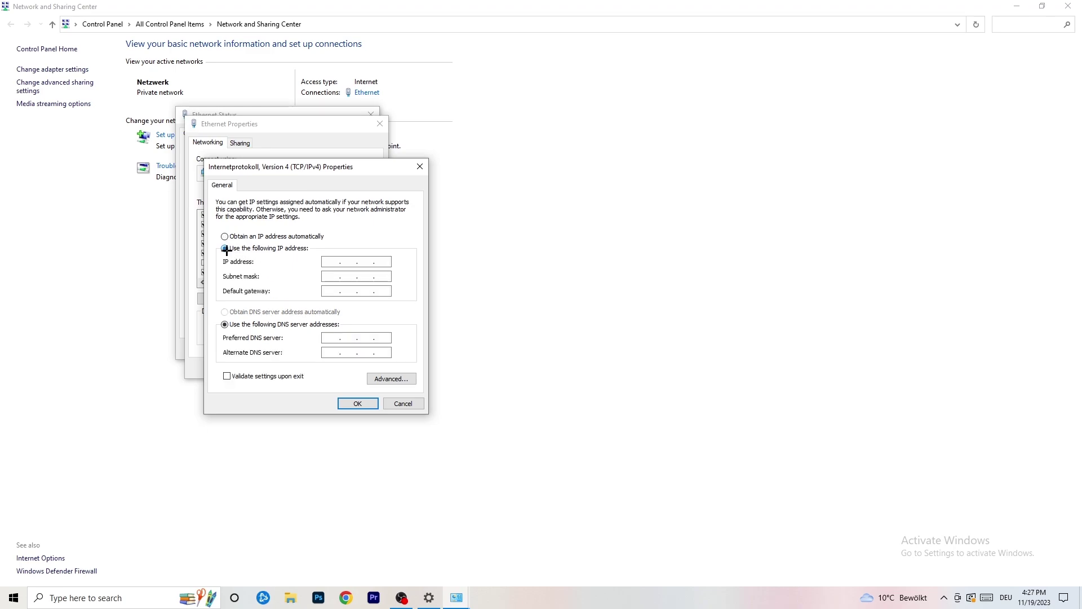
left_click(324, 264)
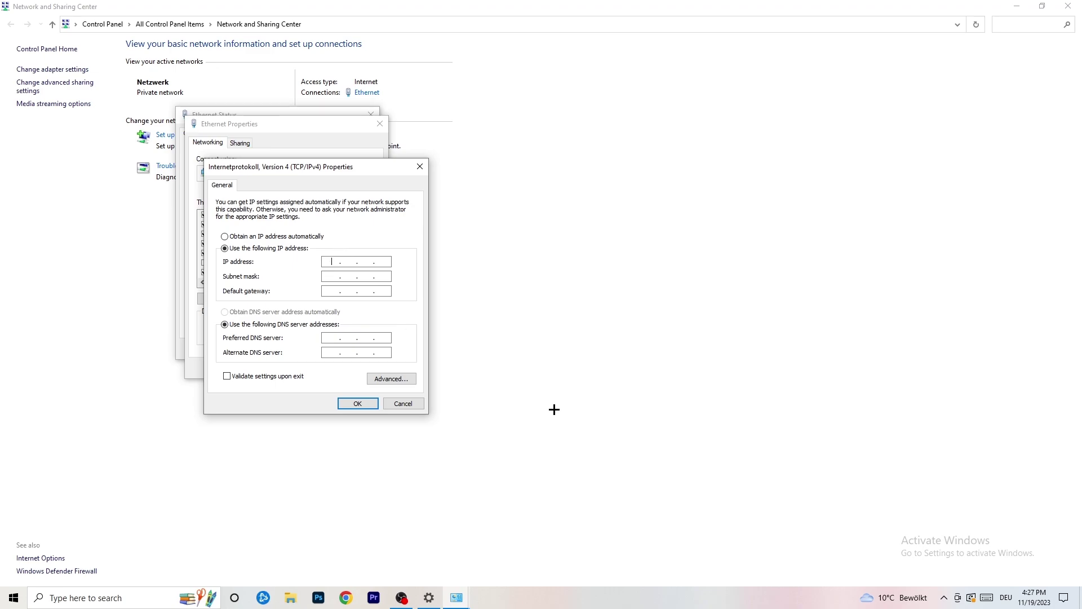